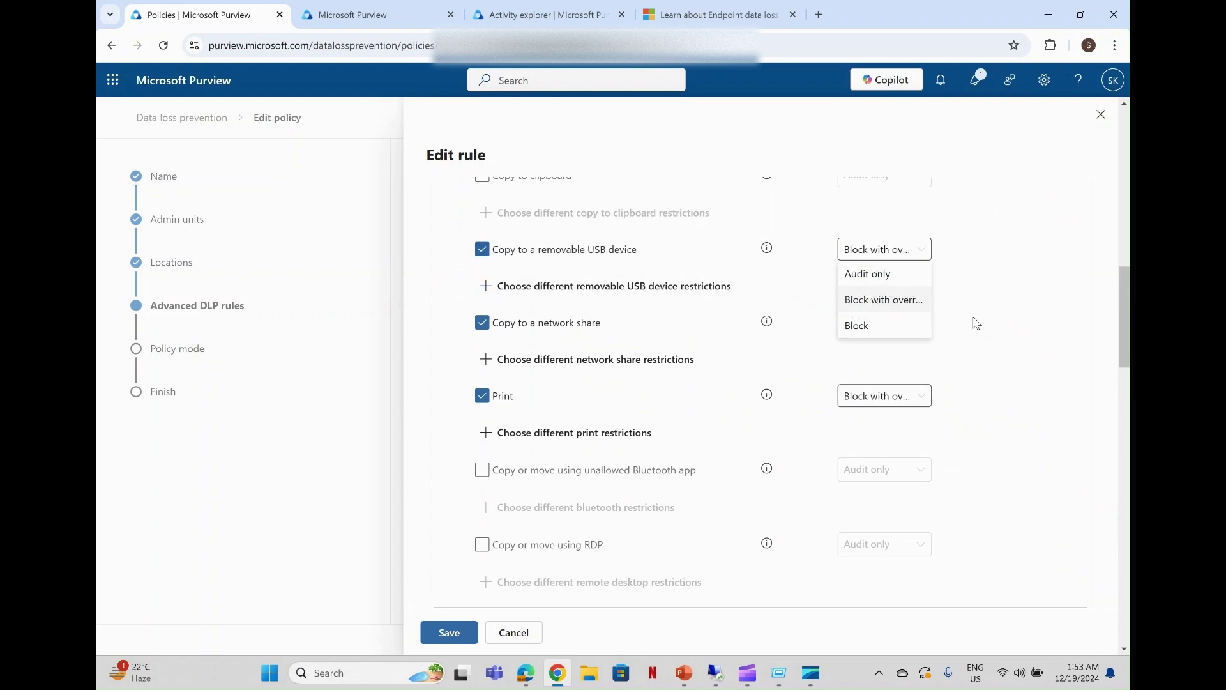
Review the rule's device activity restrictions and the option that applies restrictions to only unsupported file extensions
{"action": "left_click", "coordinate": [1098, 290]}
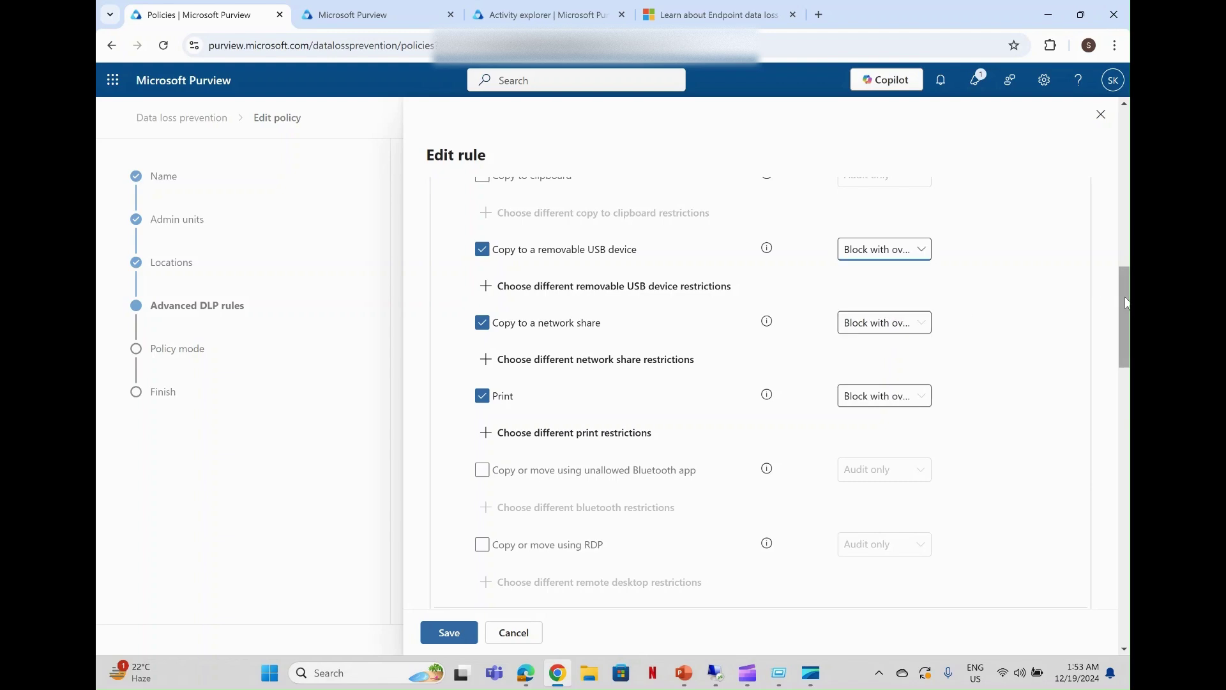
{"action": "left_click_drag", "start_coordinate": [1126, 300], "coordinate": [1126, 380]}
{"action": "scroll", "coordinate": [633, 320], "scroll_direction": "down", "scroll_amount": 2}
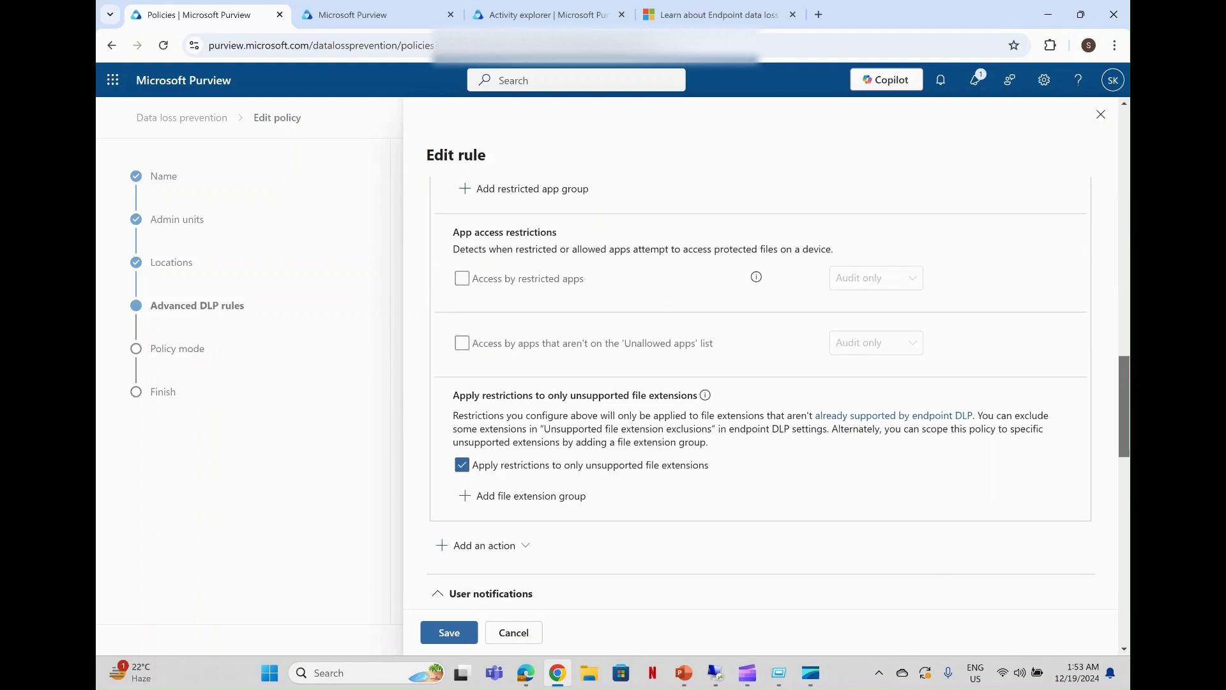
{"action": "left_click_drag", "start_coordinate": [455, 328], "coordinate": [681, 323]}
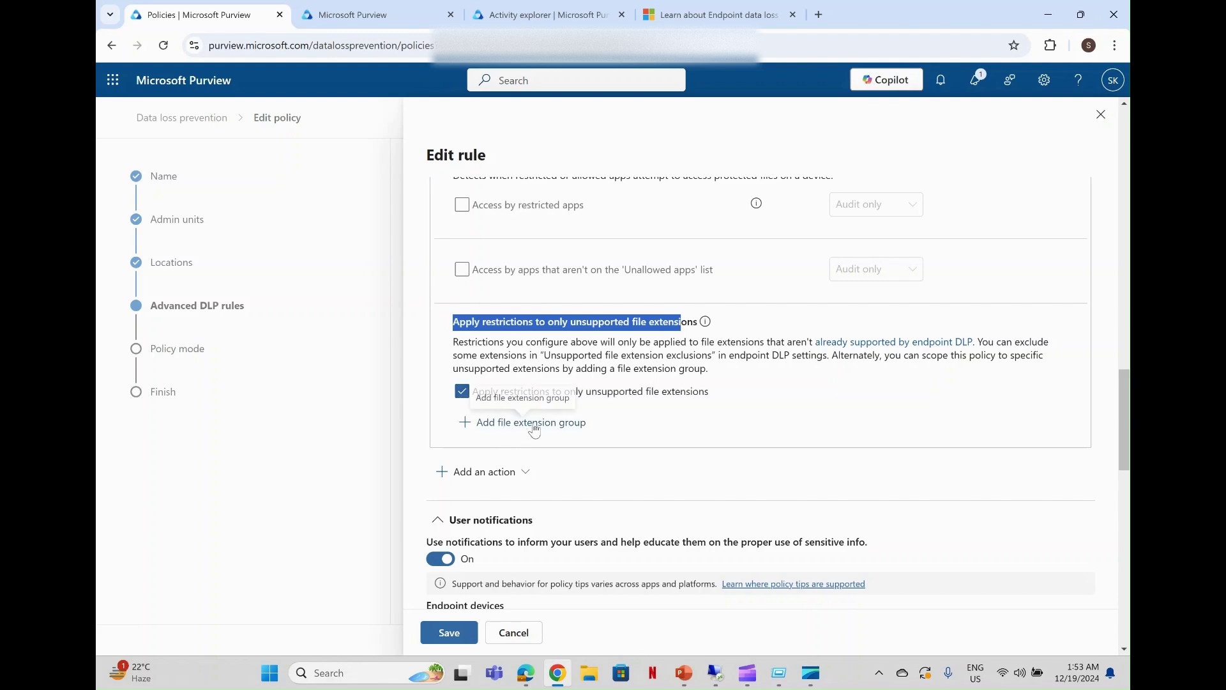
Examine File extension groups in the Endpoint DLP settings and return to the rule being edited
{"action": "left_click", "coordinate": [385, 16]}
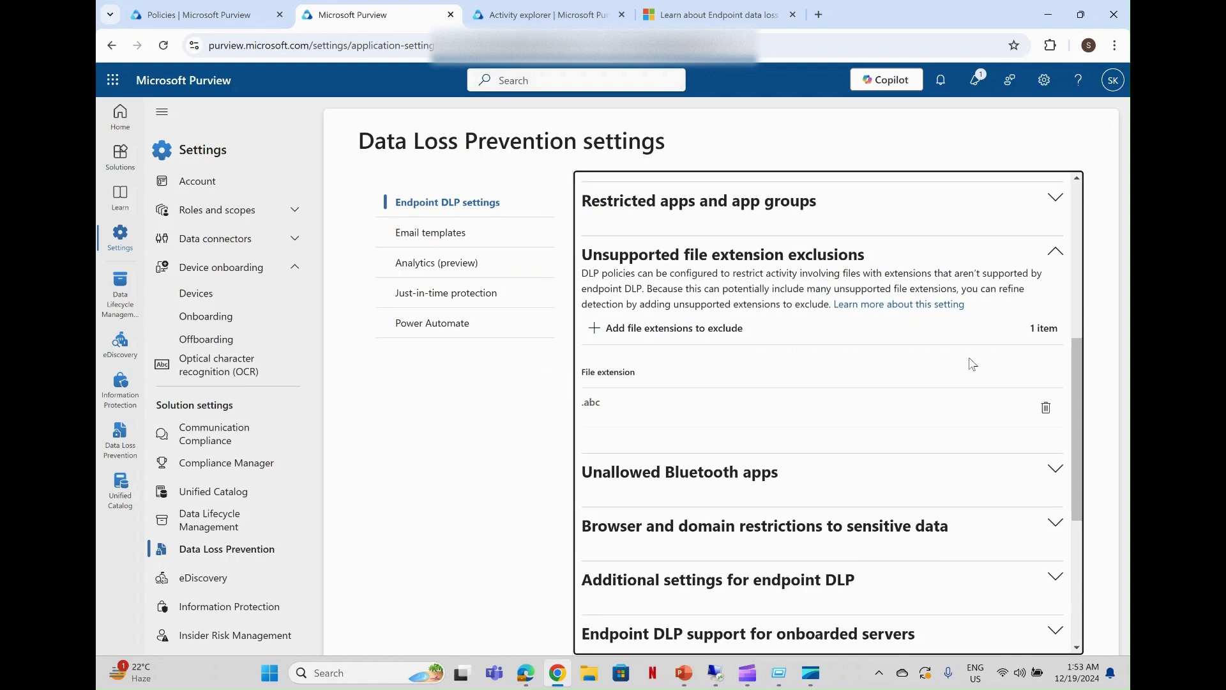
{"action": "left_click_drag", "start_coordinate": [1079, 414], "coordinate": [1097, 587]}
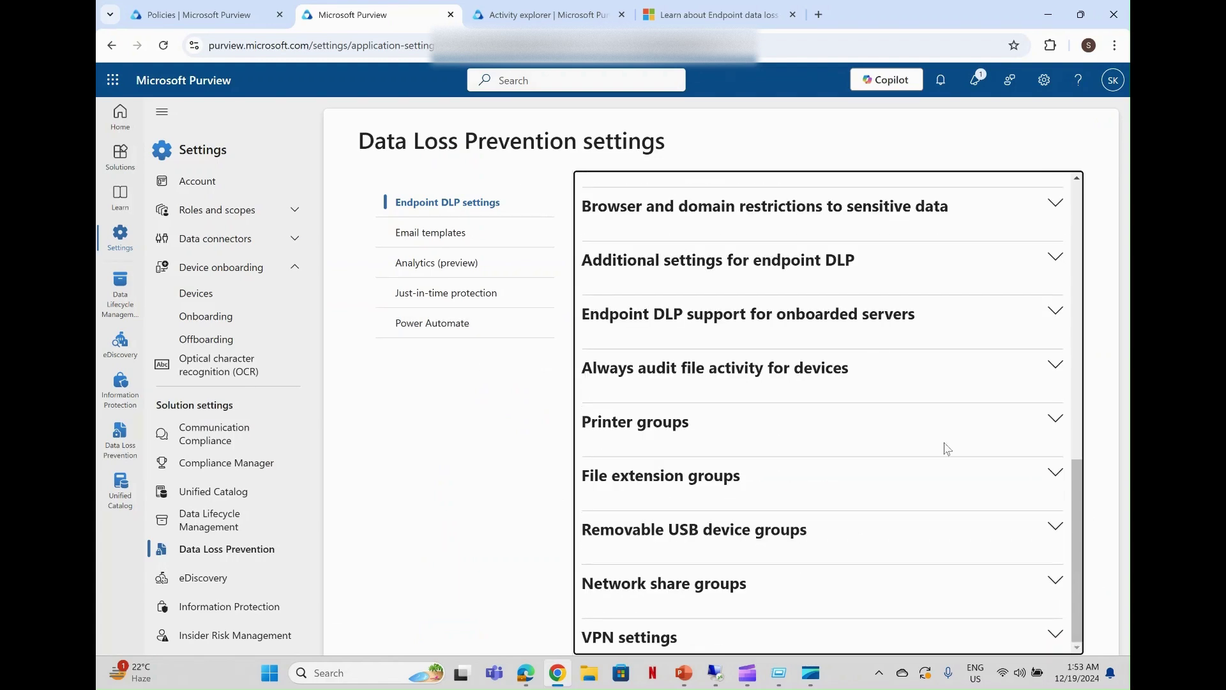
{"action": "left_click", "coordinate": [881, 483]}
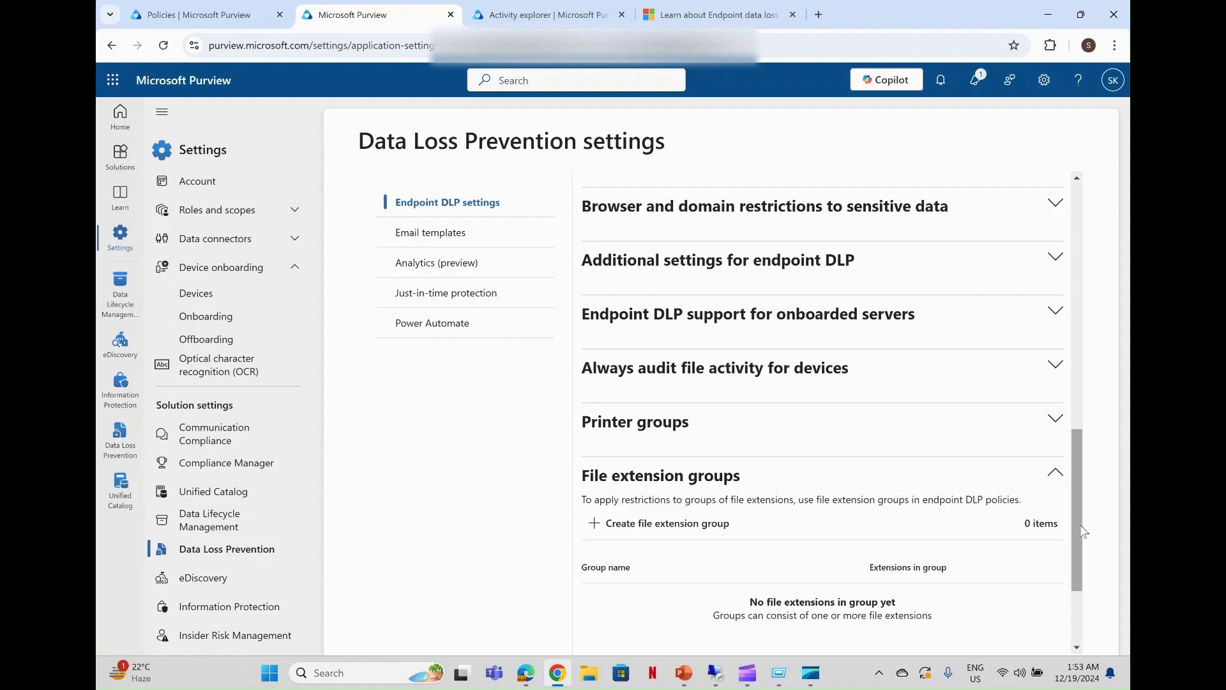
{"action": "scroll", "coordinate": [1075, 528], "scroll_direction": "down", "scroll_amount": 2}
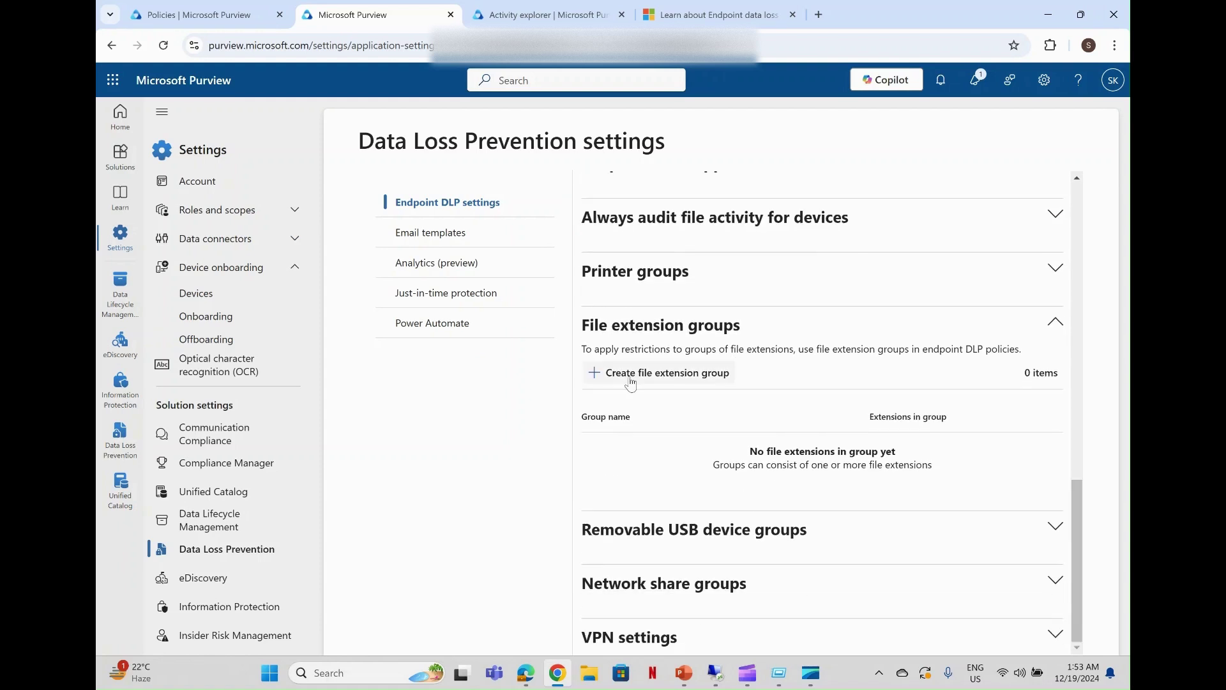
{"action": "left_click", "coordinate": [172, 14]}
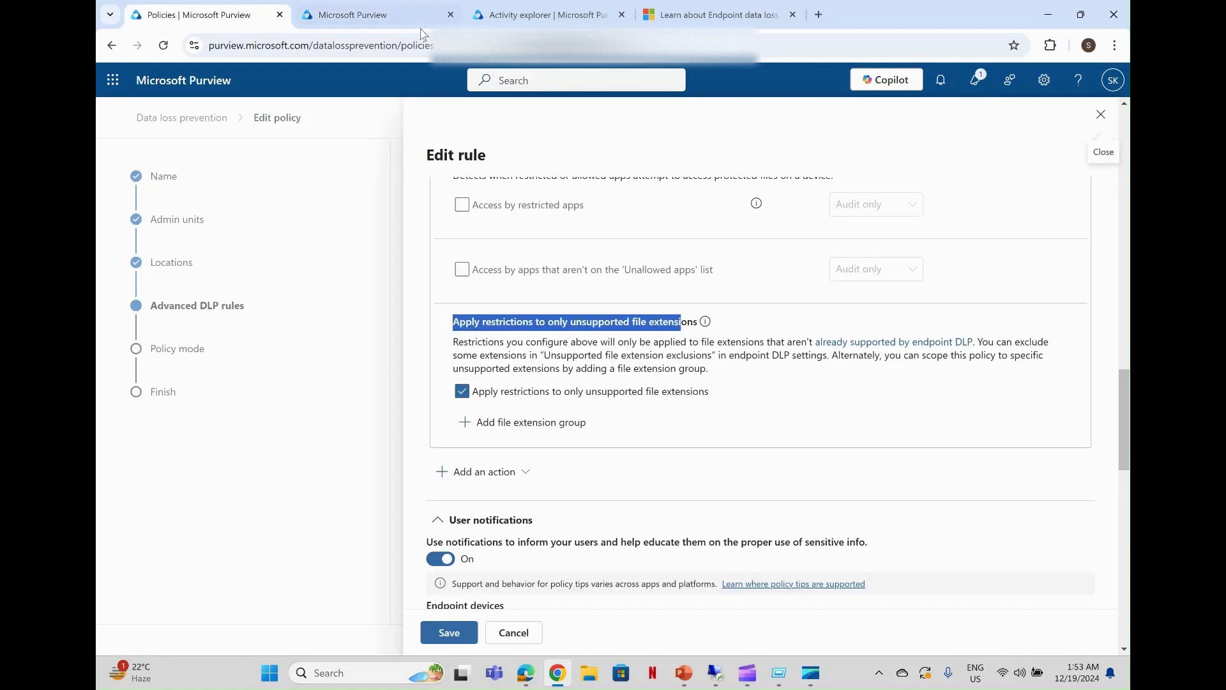
Check the .abc entry under Unsupported file extension exclusions in the Endpoint DLP settings
{"action": "left_click", "coordinate": [403, 21]}
{"action": "left_click_drag", "start_coordinate": [1079, 512], "coordinate": [1092, 306]}
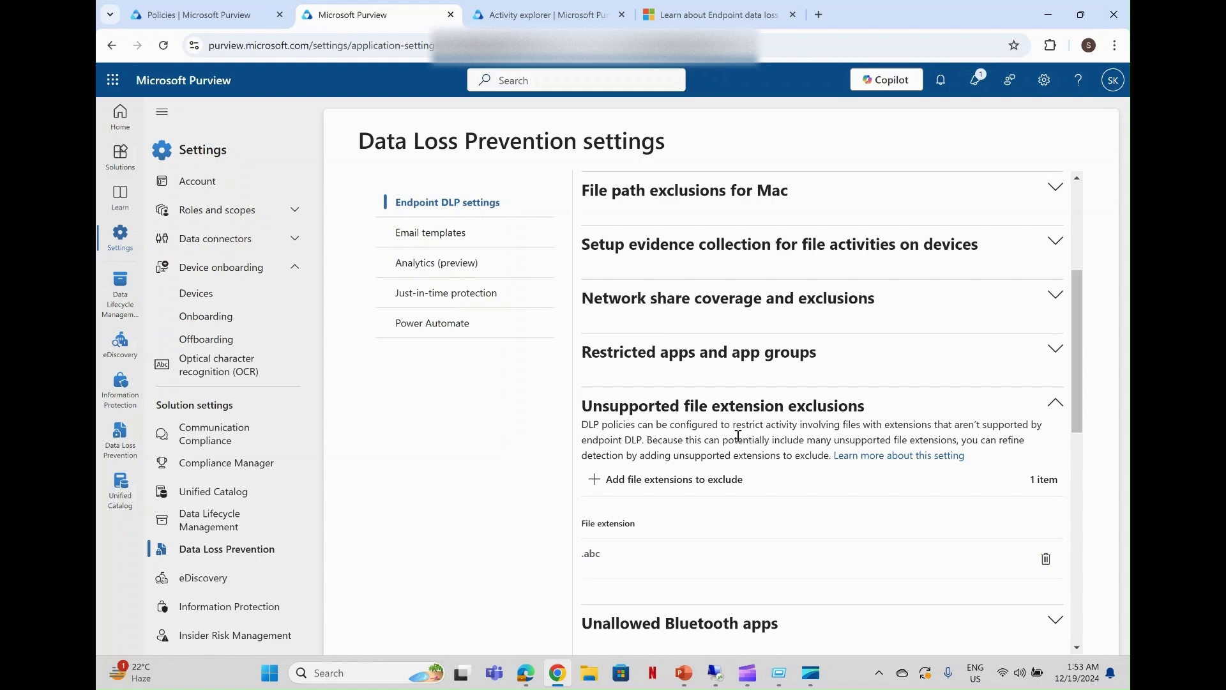
{"action": "triple_click", "coordinate": [598, 556]}
{"action": "left_click", "coordinate": [622, 561]}
Review the Data Loss Prevention activity chart in Activity explorer
{"action": "left_click", "coordinate": [521, 18]}
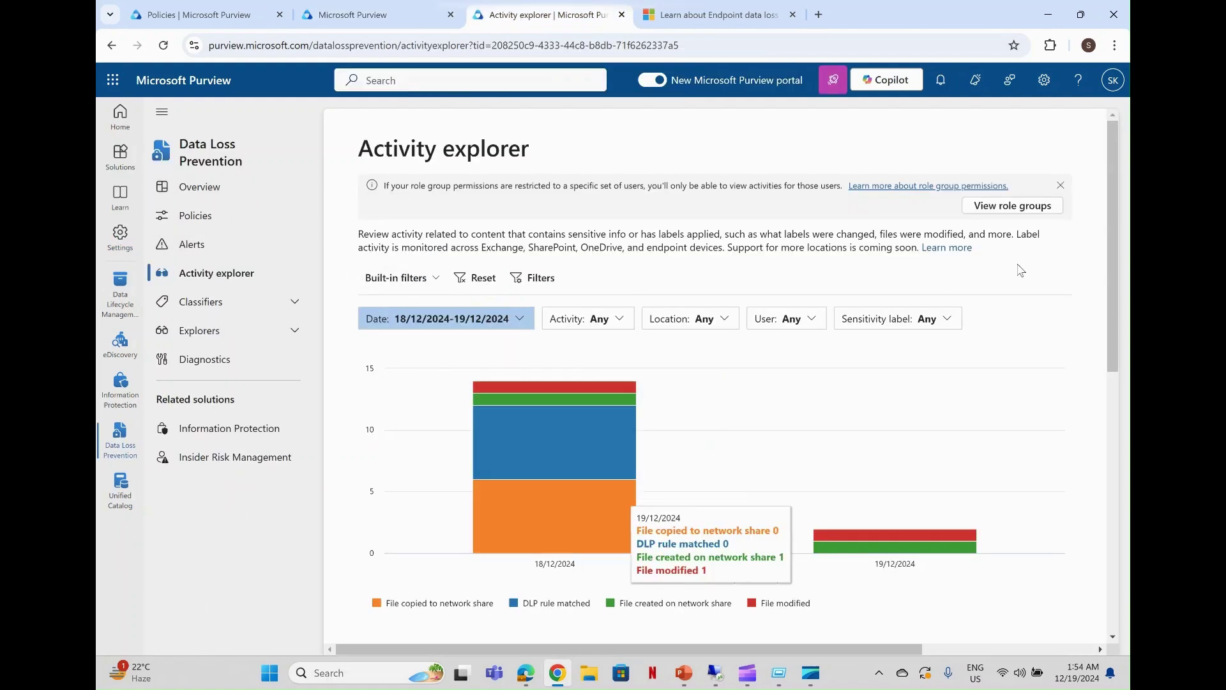
{"action": "left_click_drag", "start_coordinate": [1110, 298], "coordinate": [1119, 378]}
{"action": "scroll", "coordinate": [1118, 378], "scroll_direction": "up", "scroll_amount": 3}
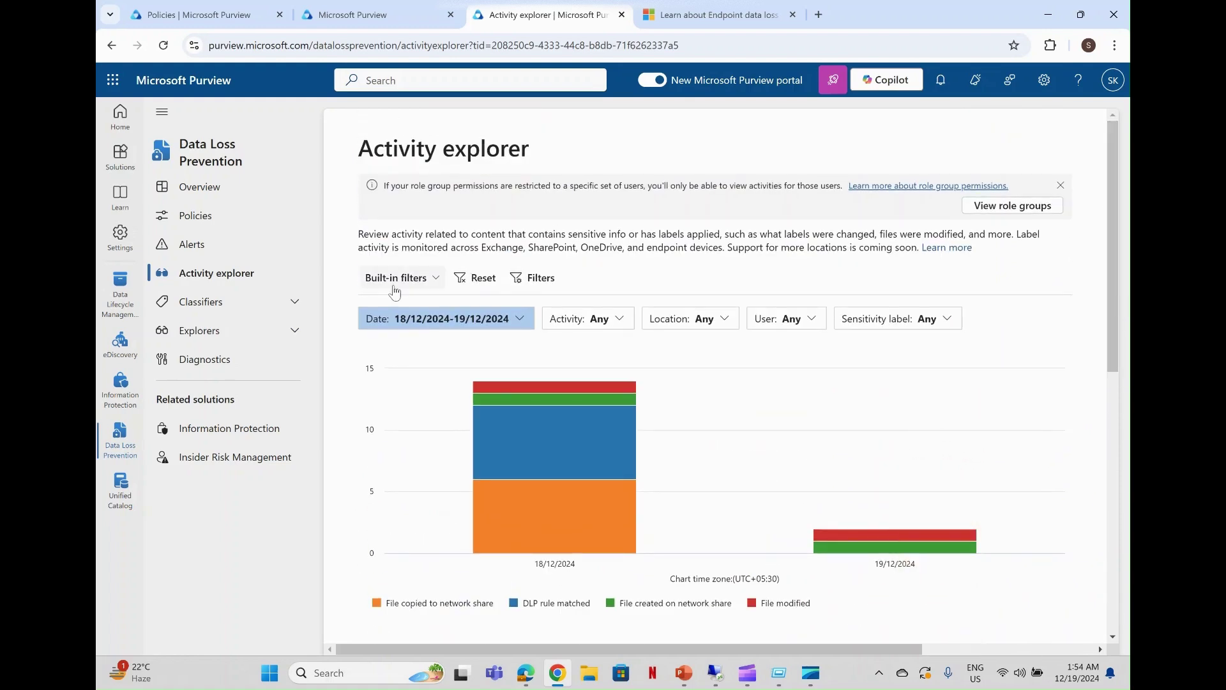
Show the DLP alerts, widen the Alert name column, and view the second listed alert, for 'Document.sdr', without Copilot
{"action": "left_click", "coordinate": [196, 247]}
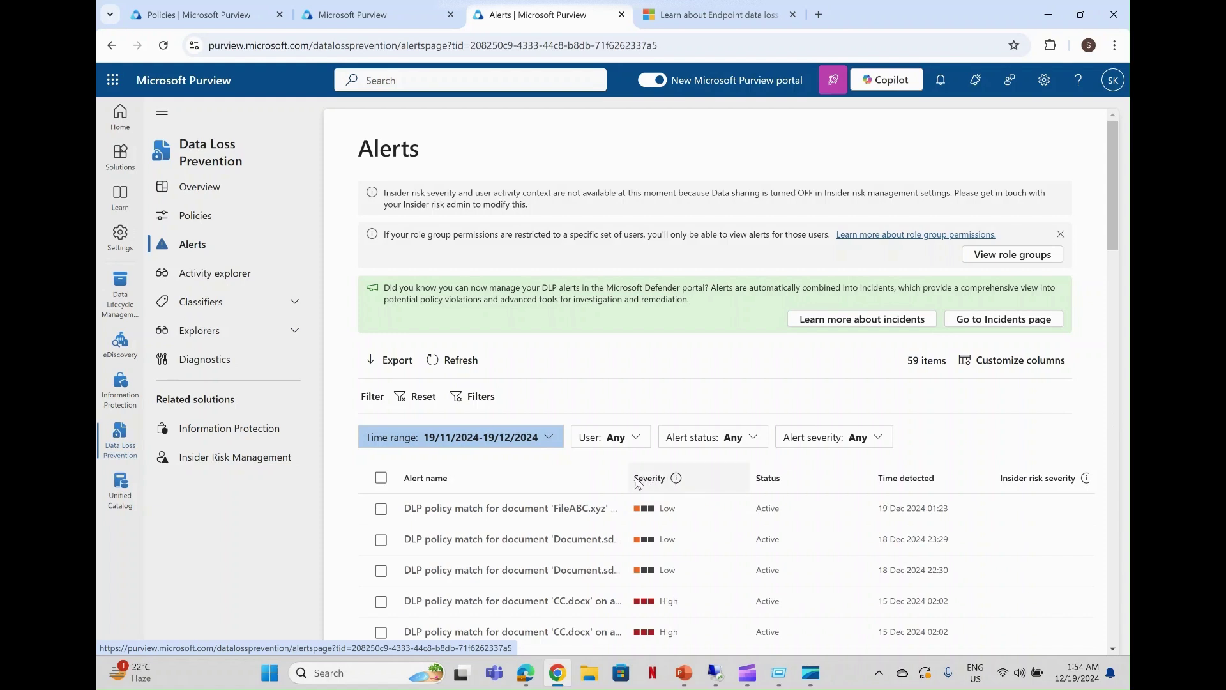
{"action": "left_click_drag", "start_coordinate": [624, 473], "coordinate": [711, 483]}
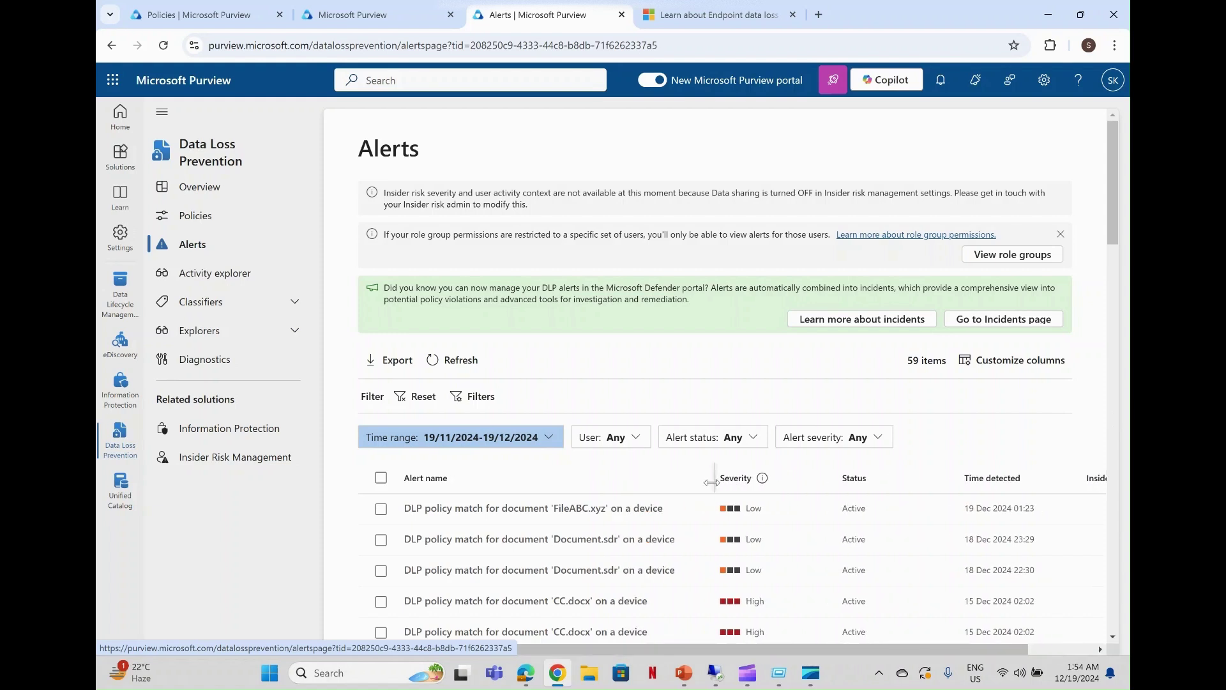
{"action": "left_click", "coordinate": [618, 538]}
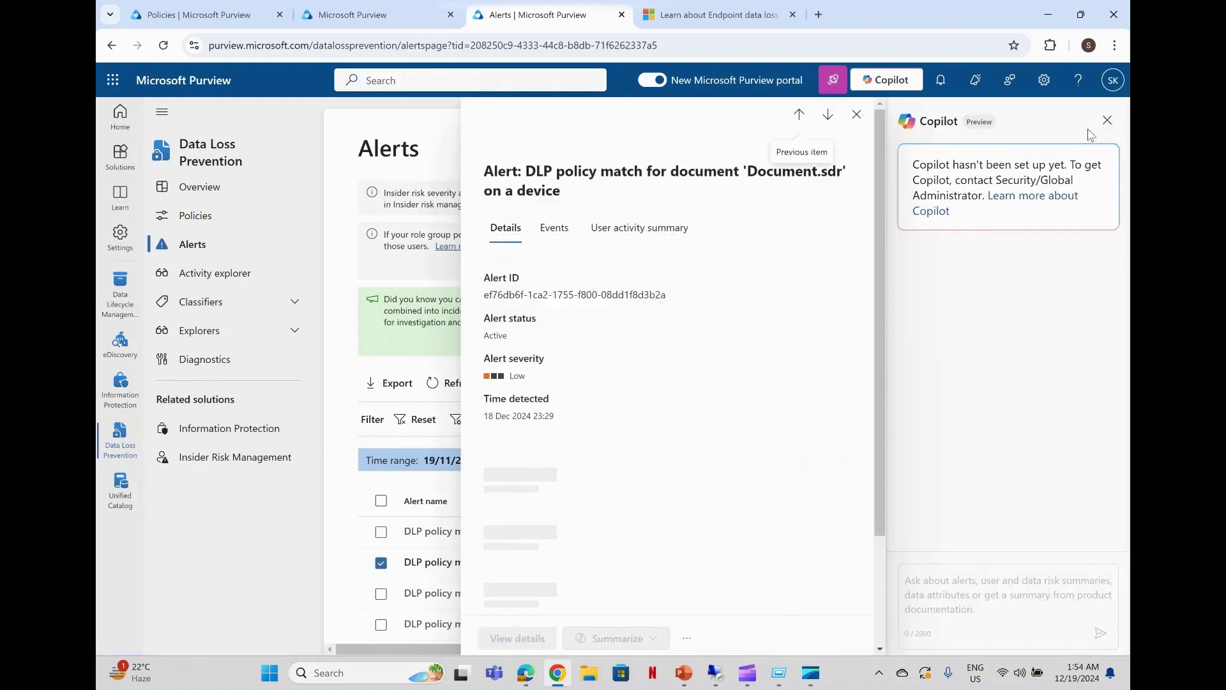
{"action": "left_click", "coordinate": [1108, 126]}
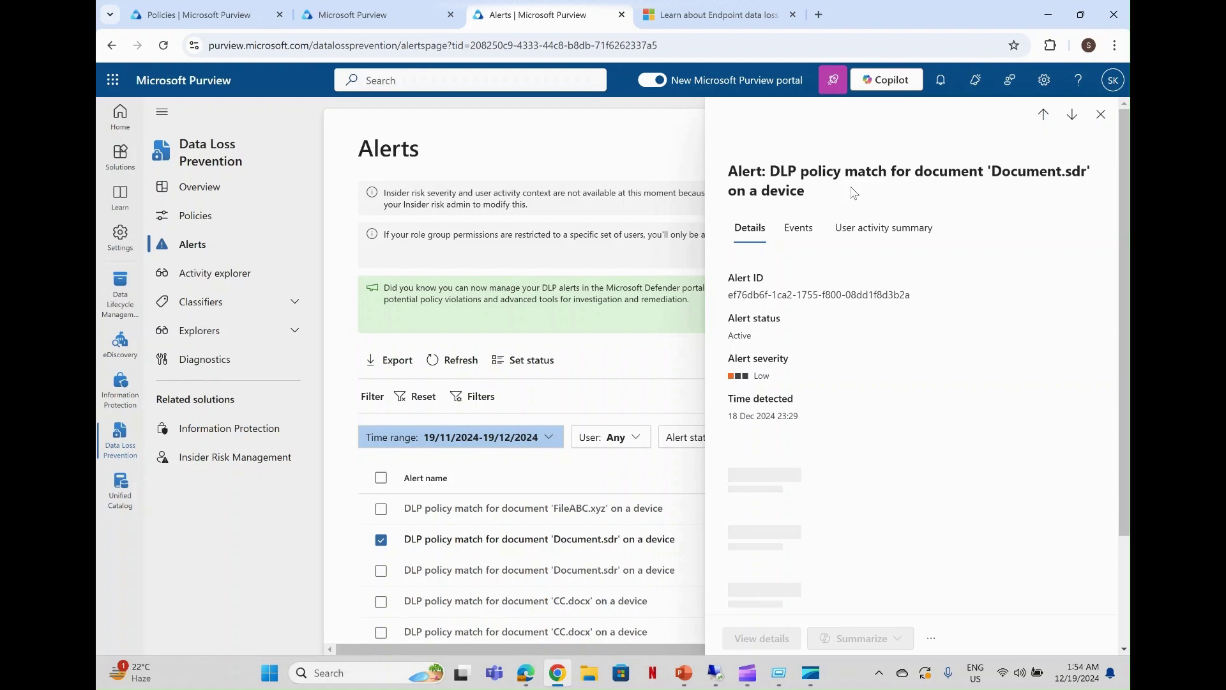
Open the Document.sdr alert's event and examine its details down to the policy details
{"action": "left_click_drag", "start_coordinate": [867, 163], "coordinate": [808, 192]}
{"action": "left_click", "coordinate": [799, 228]}
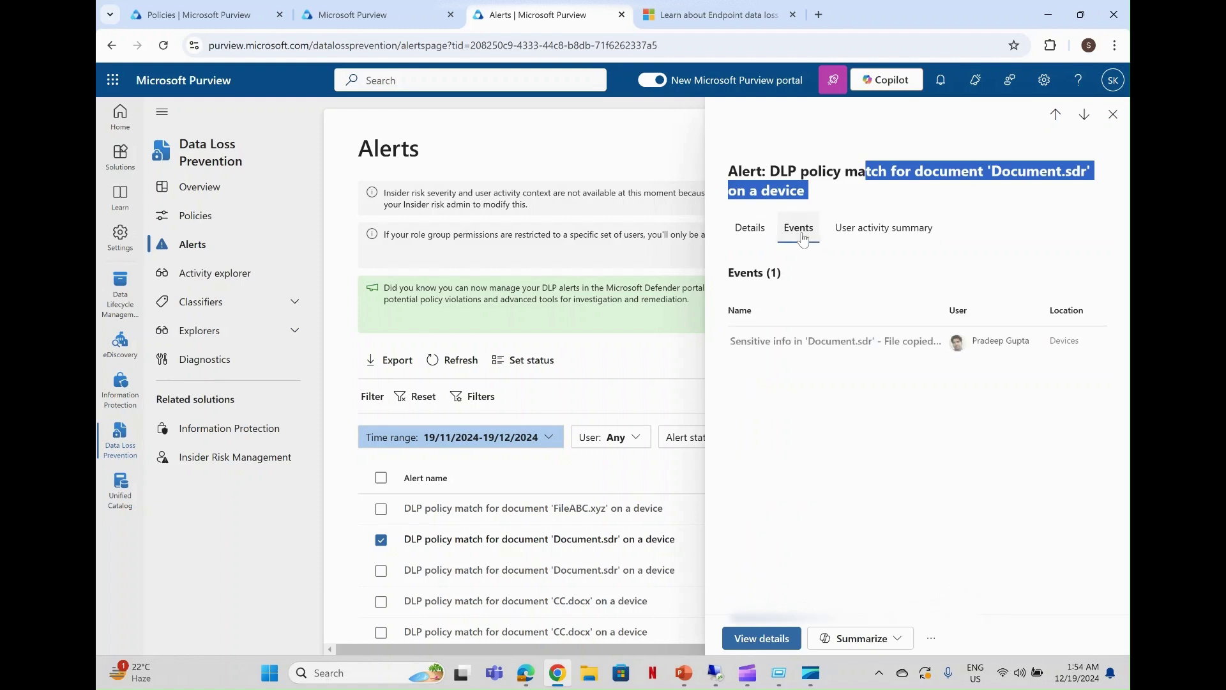
{"action": "left_click", "coordinate": [869, 341]}
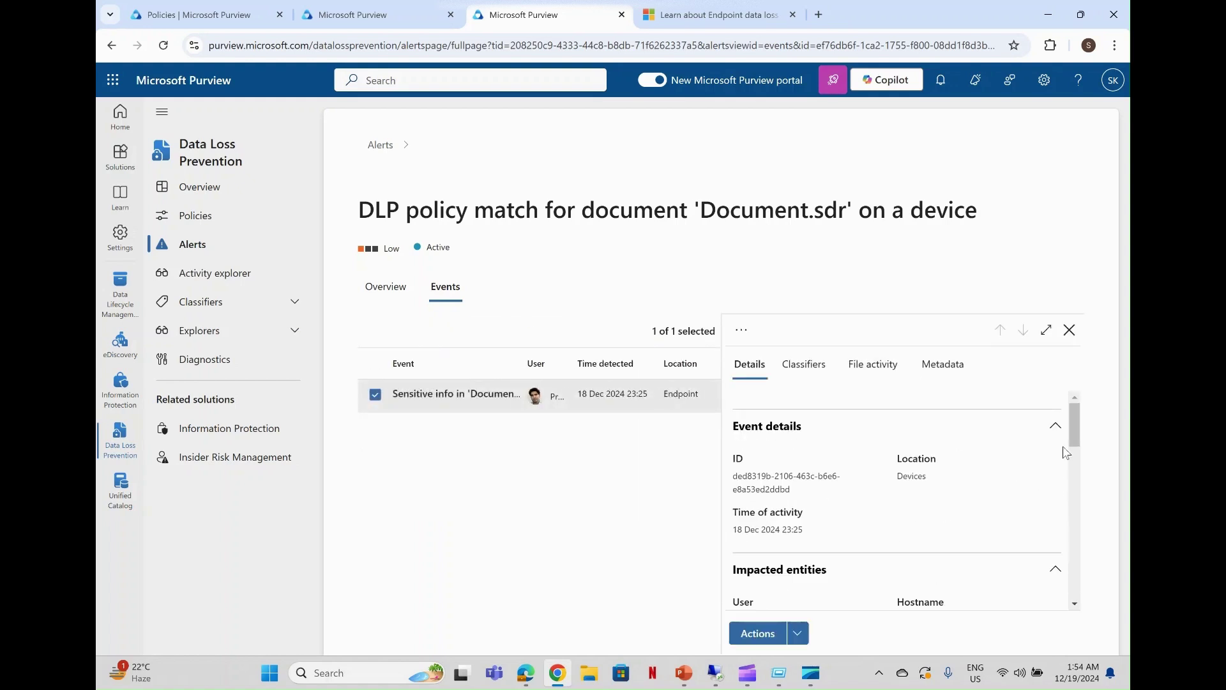
{"action": "left_click_drag", "start_coordinate": [1072, 434], "coordinate": [1090, 553]}
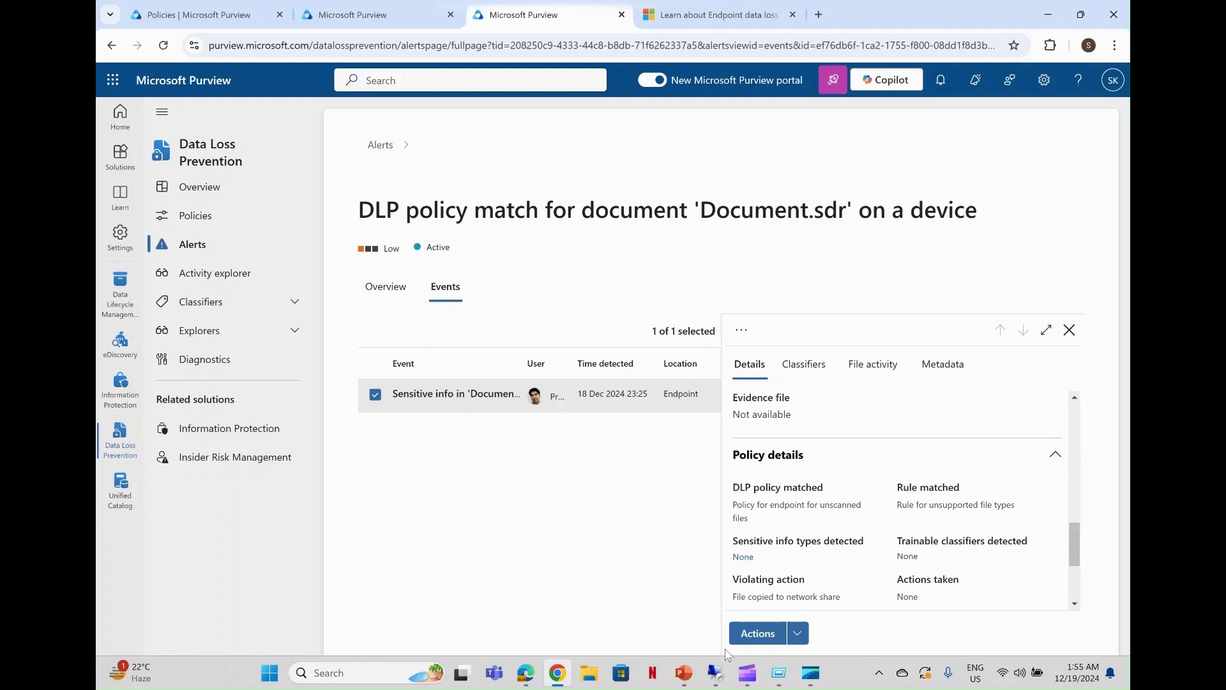
Switch to the remote desktop session, minimize the fileshare-demo window, and try to permanently delete FileABC.abc from S:, cancelling the interrupted actions
{"action": "left_click", "coordinate": [716, 673]}
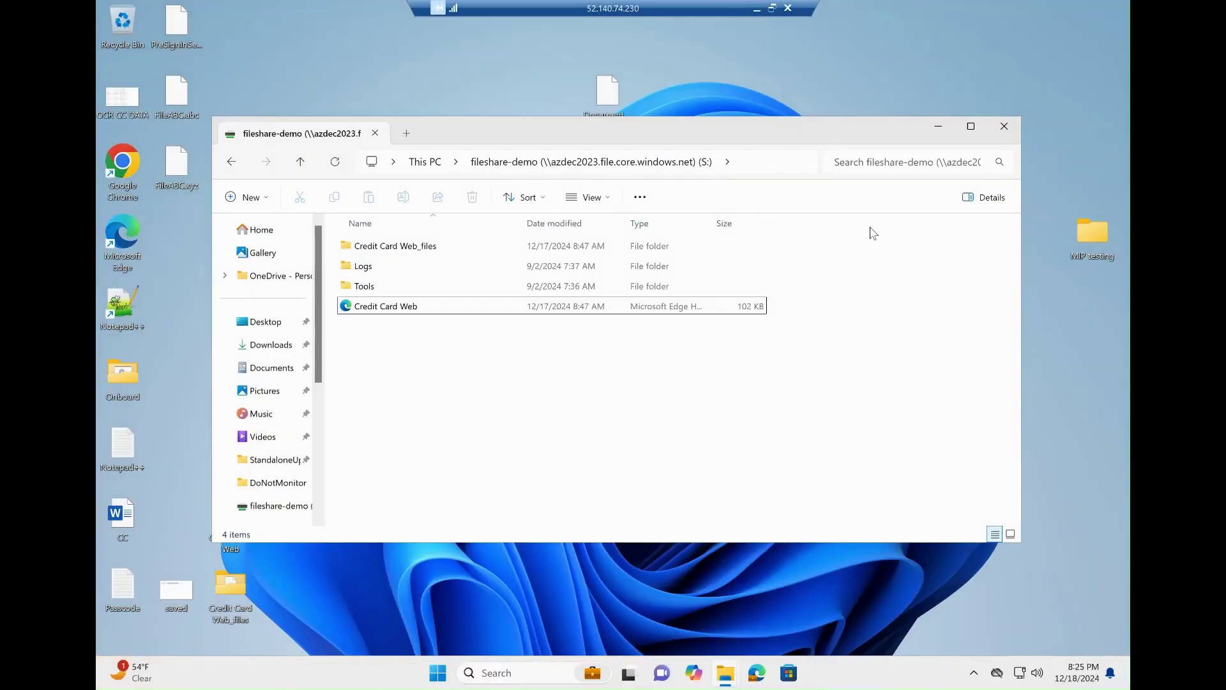
{"action": "left_click", "coordinate": [938, 127]}
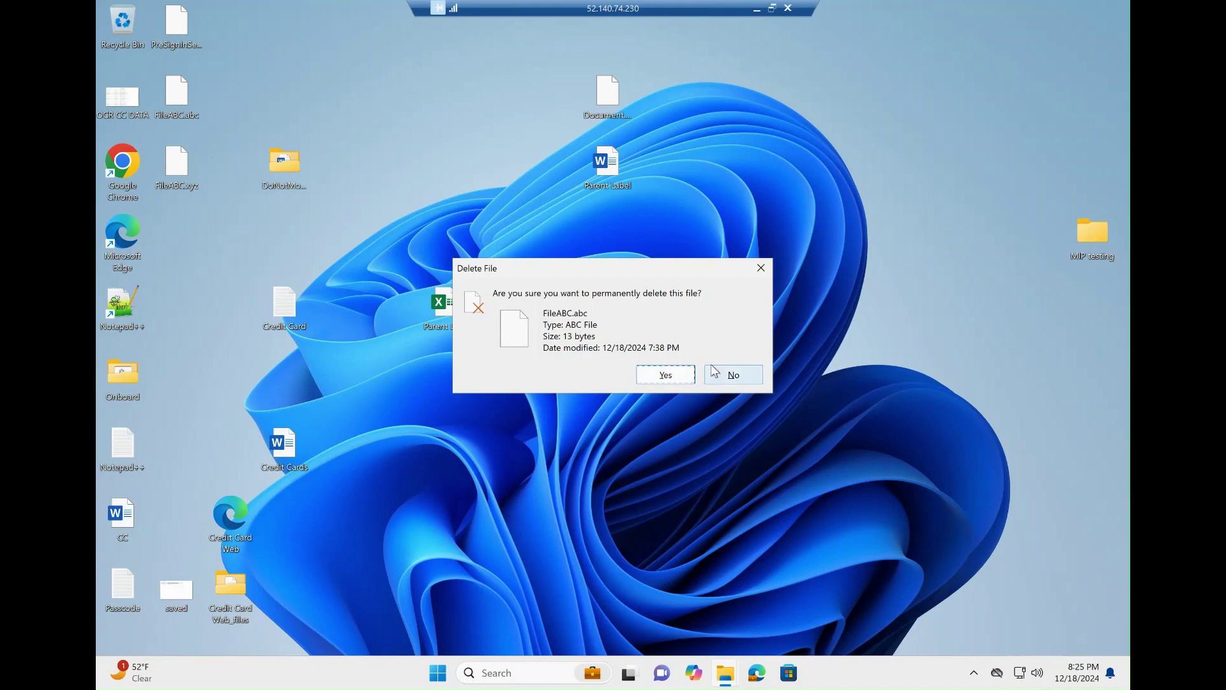
{"action": "left_click", "coordinate": [668, 375]}
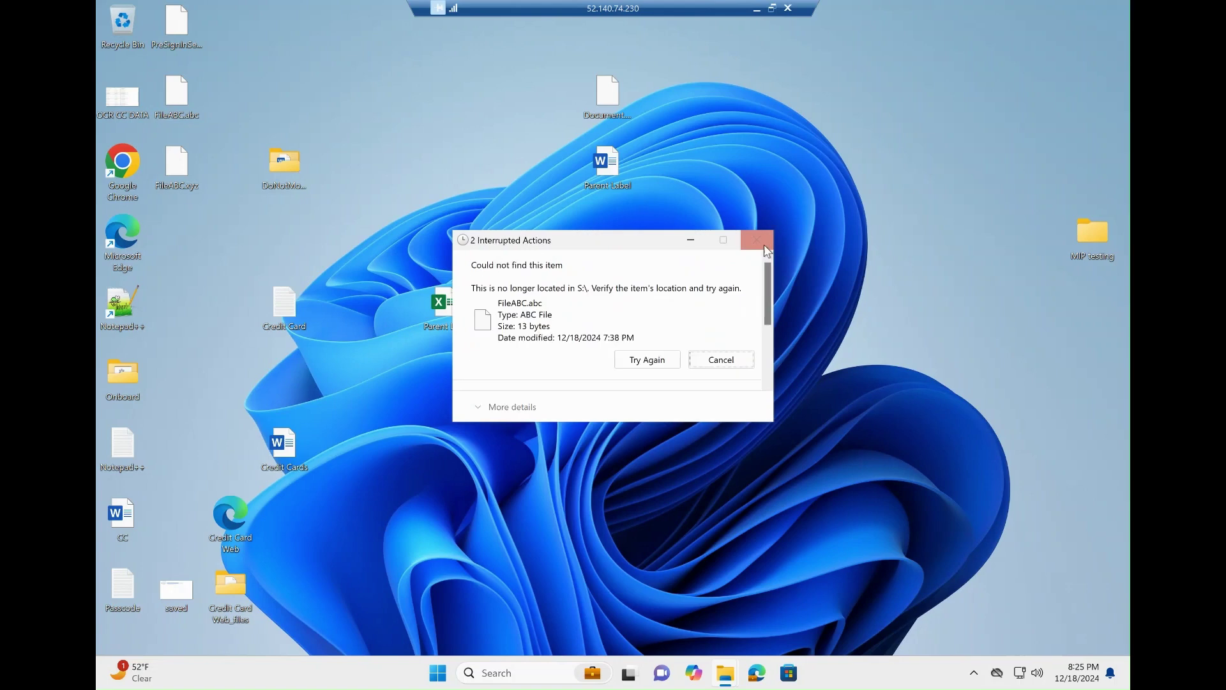
{"action": "left_click", "coordinate": [725, 359]}
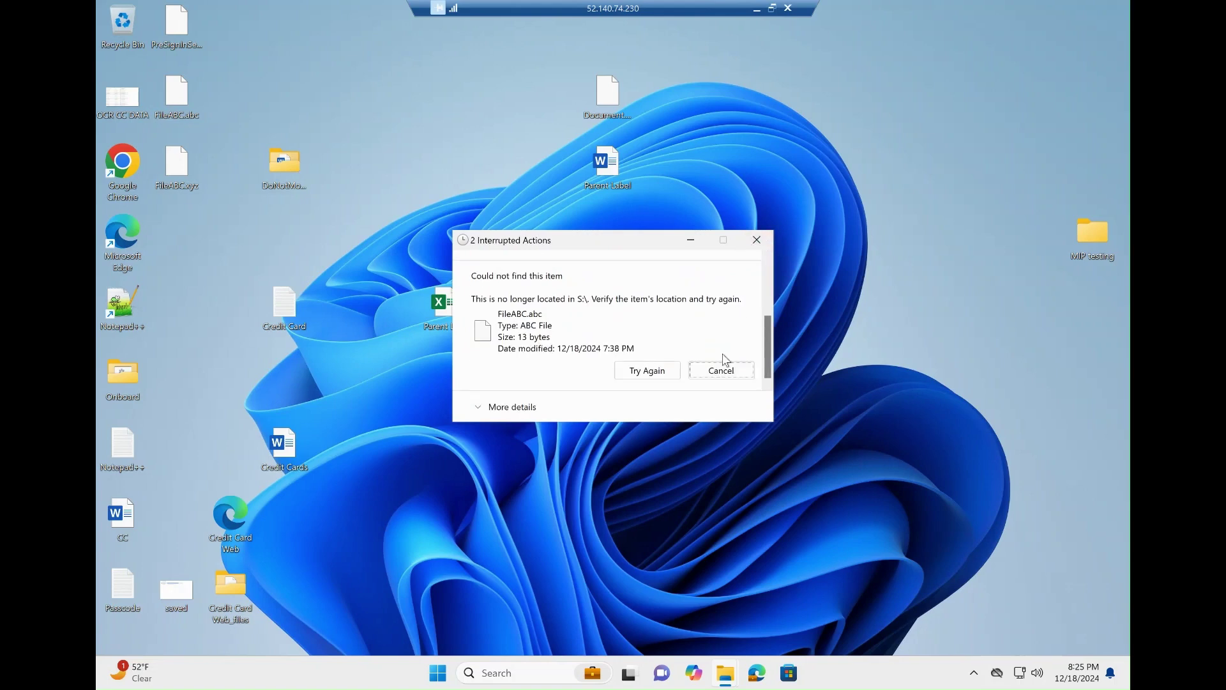
{"action": "left_click", "coordinate": [722, 360]}
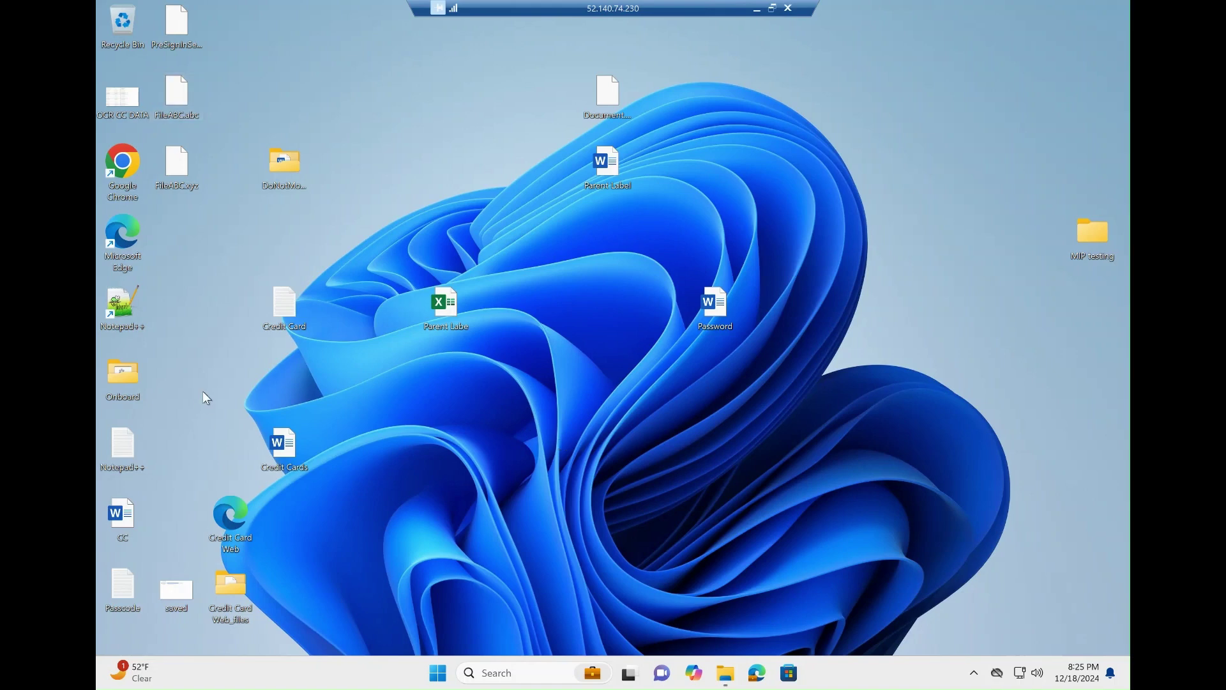
Select Document.sdr on the remote desktop and compare its extension with the Microsoft Learn list of Windows files monitored via policy
{"action": "left_click", "coordinate": [611, 101]}
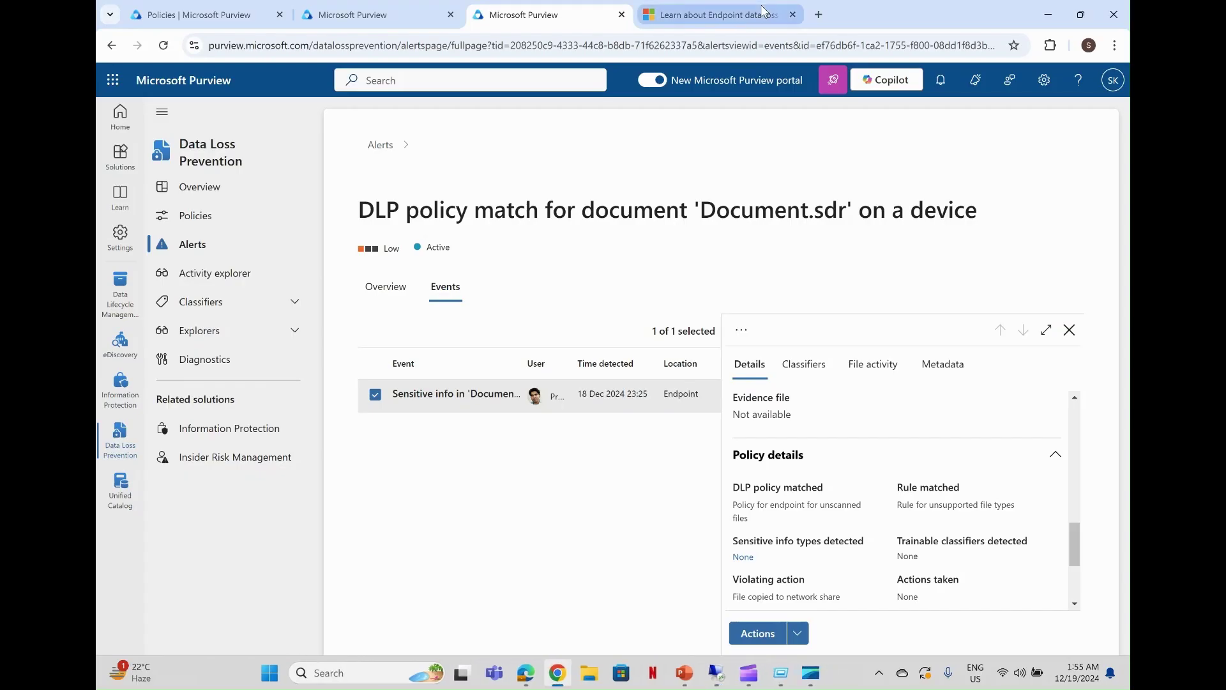
{"action": "left_click", "coordinate": [728, 14]}
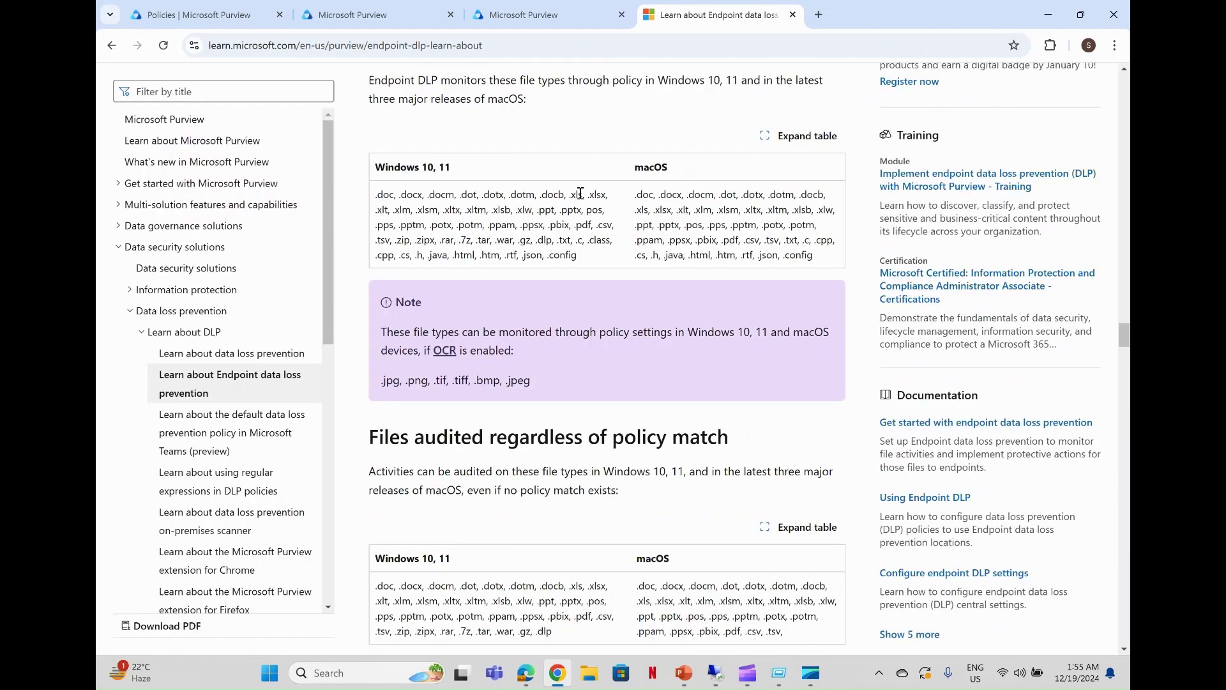
{"action": "left_click_drag", "start_coordinate": [377, 192], "coordinate": [577, 259]}
{"action": "left_click", "coordinate": [581, 265]}
{"action": "scroll", "coordinate": [581, 265], "scroll_direction": "up", "scroll_amount": 1}
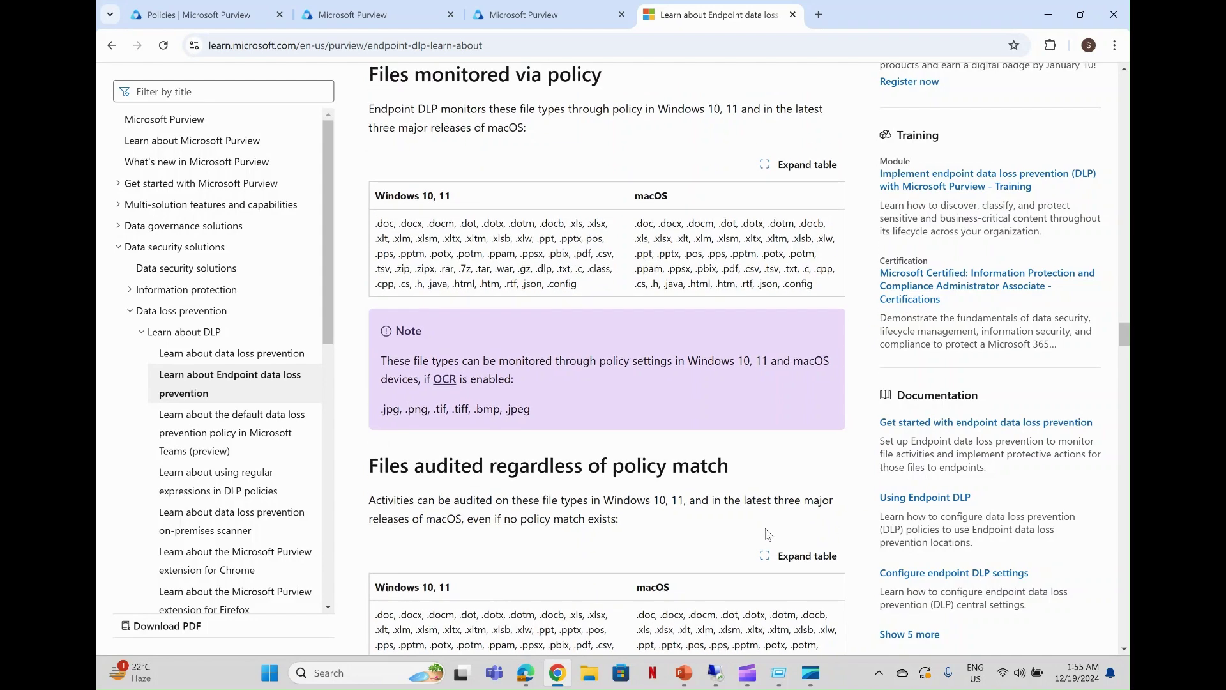
Try to copy Document.sdr from the remote desktop to the fileshare-demo (S:) network share, and dismiss the DLP policy tip
{"action": "left_click", "coordinate": [716, 673]}
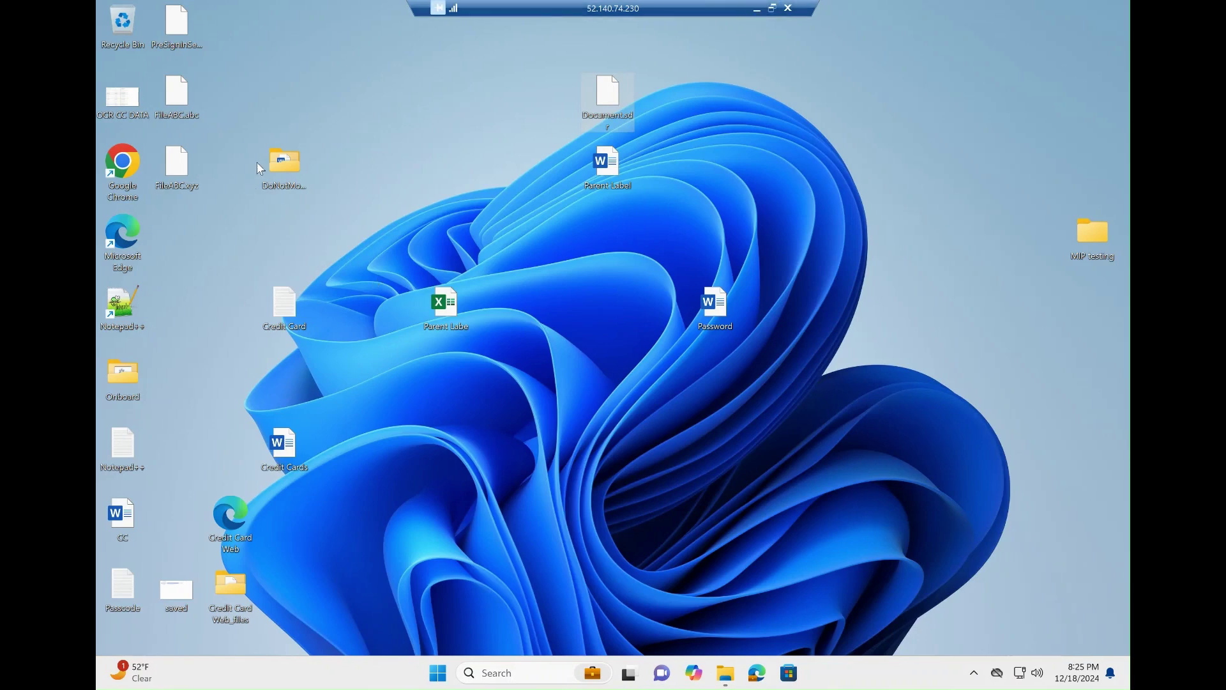
{"action": "mouse_move", "coordinate": [635, 125]}
{"action": "mouse_move", "coordinate": [726, 673]}
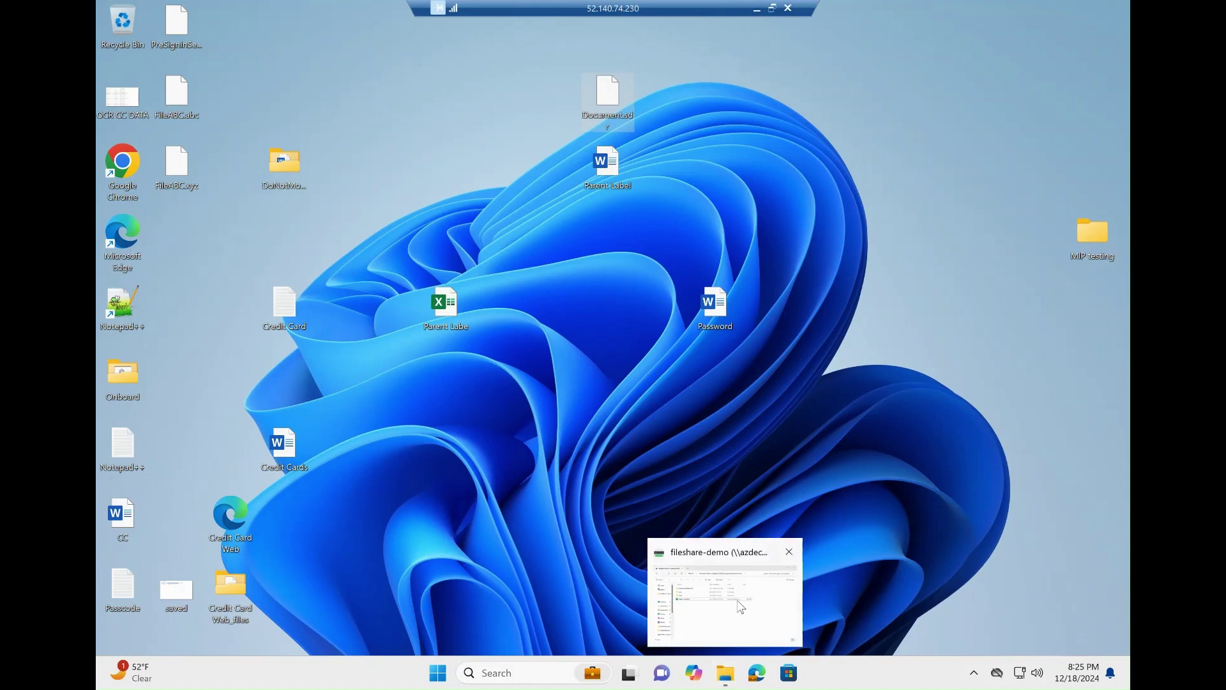
{"action": "left_click", "coordinate": [740, 605]}
{"action": "left_click_drag", "start_coordinate": [560, 131], "coordinate": [724, 286]}
{"action": "left_click", "coordinate": [610, 98]}
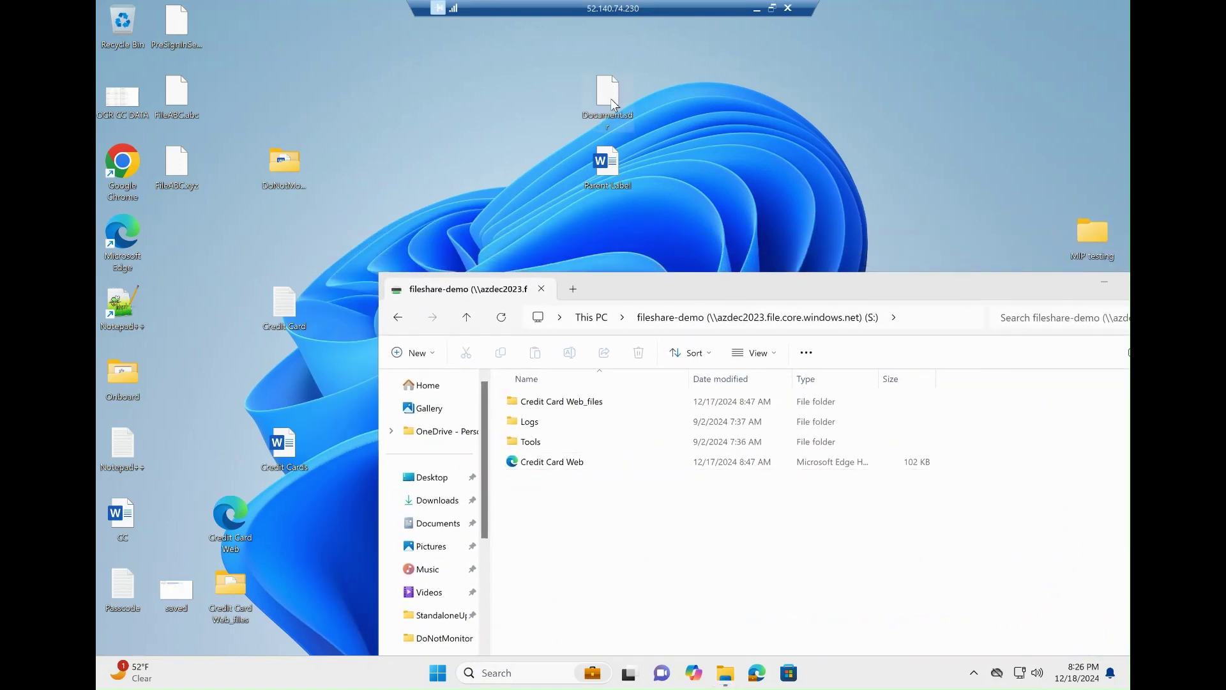
{"action": "left_click_drag", "start_coordinate": [611, 98], "coordinate": [612, 553]}
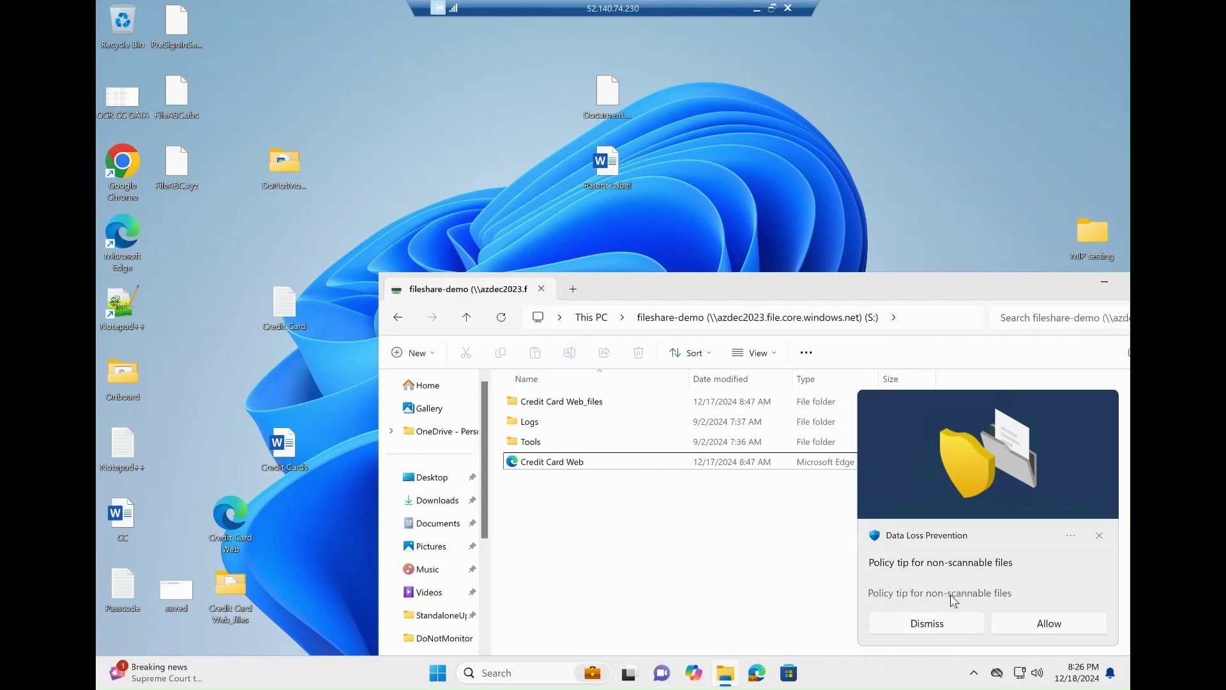
{"action": "left_click", "coordinate": [937, 624]}
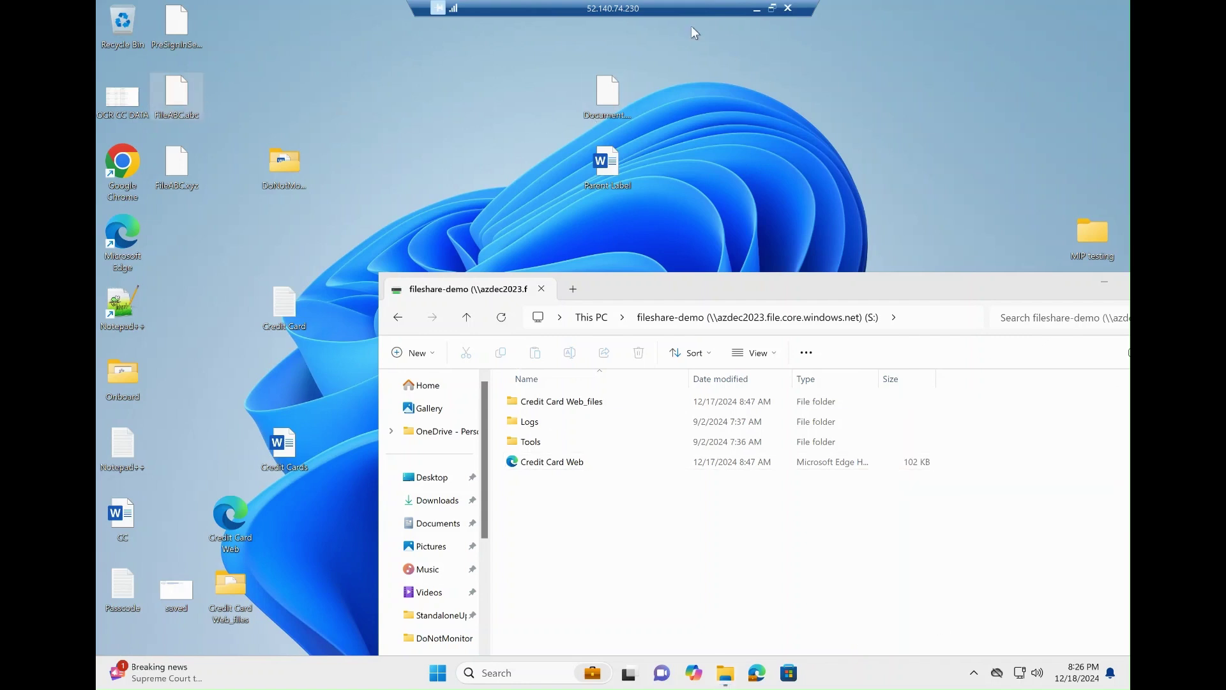
Recheck the .abc exclusion in the Endpoint DLP settings, and copy FileABC.abc from the remote desktop to the fileshare-demo (S:) network share
{"action": "left_click", "coordinate": [755, 9]}
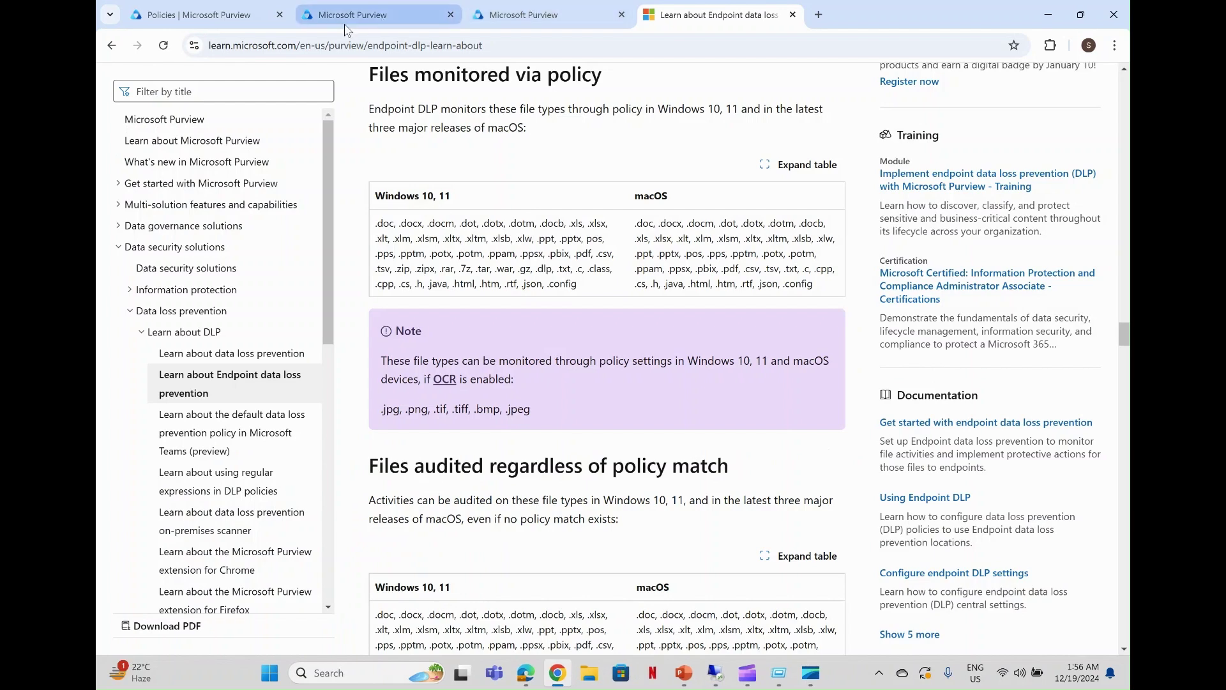
{"action": "left_click", "coordinate": [345, 18]}
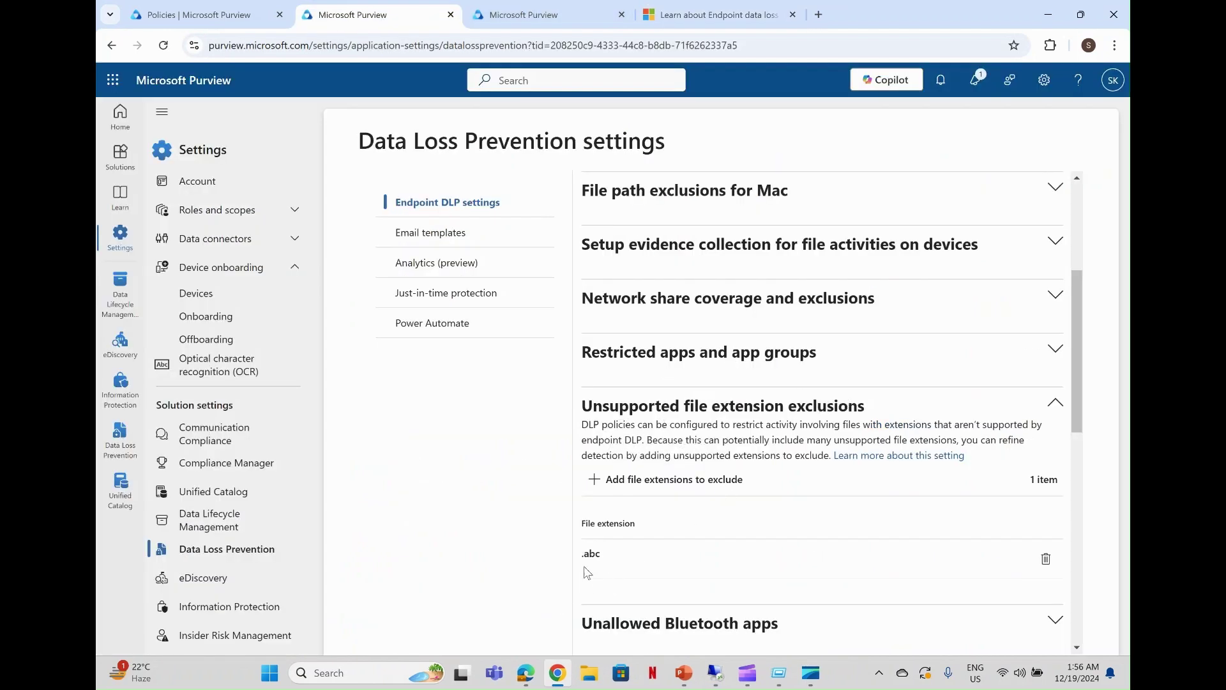
{"action": "left_click", "coordinate": [715, 673]}
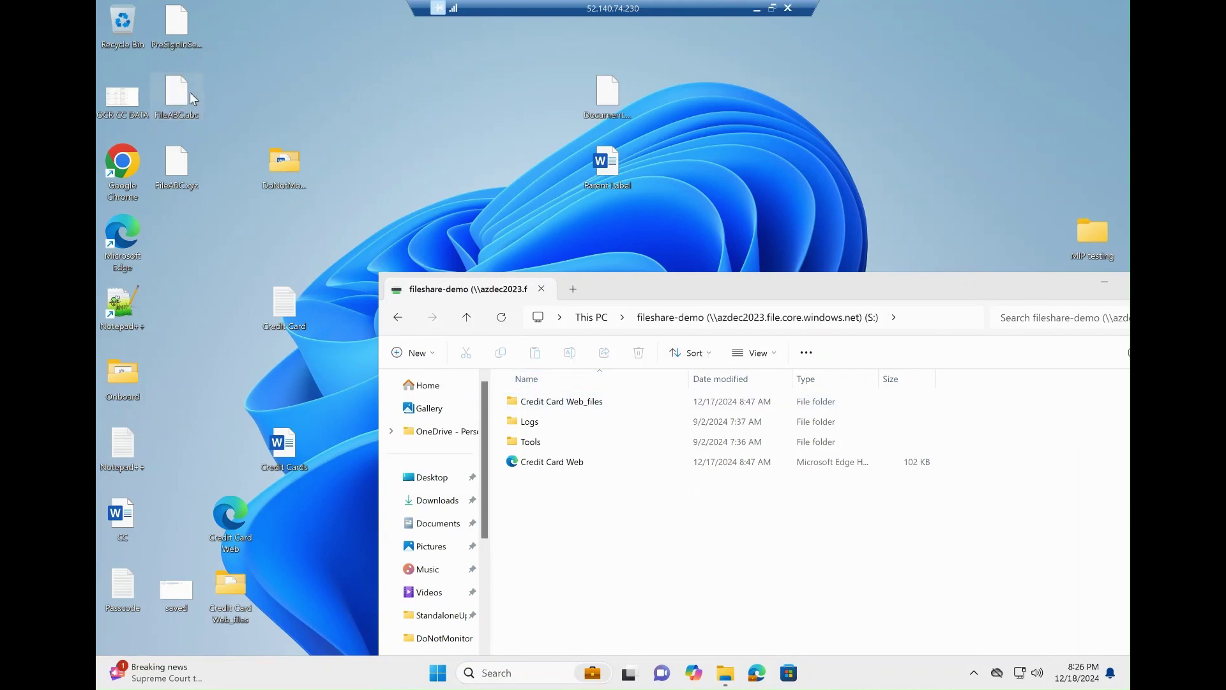
{"action": "left_click_drag", "start_coordinate": [183, 94], "coordinate": [608, 525]}
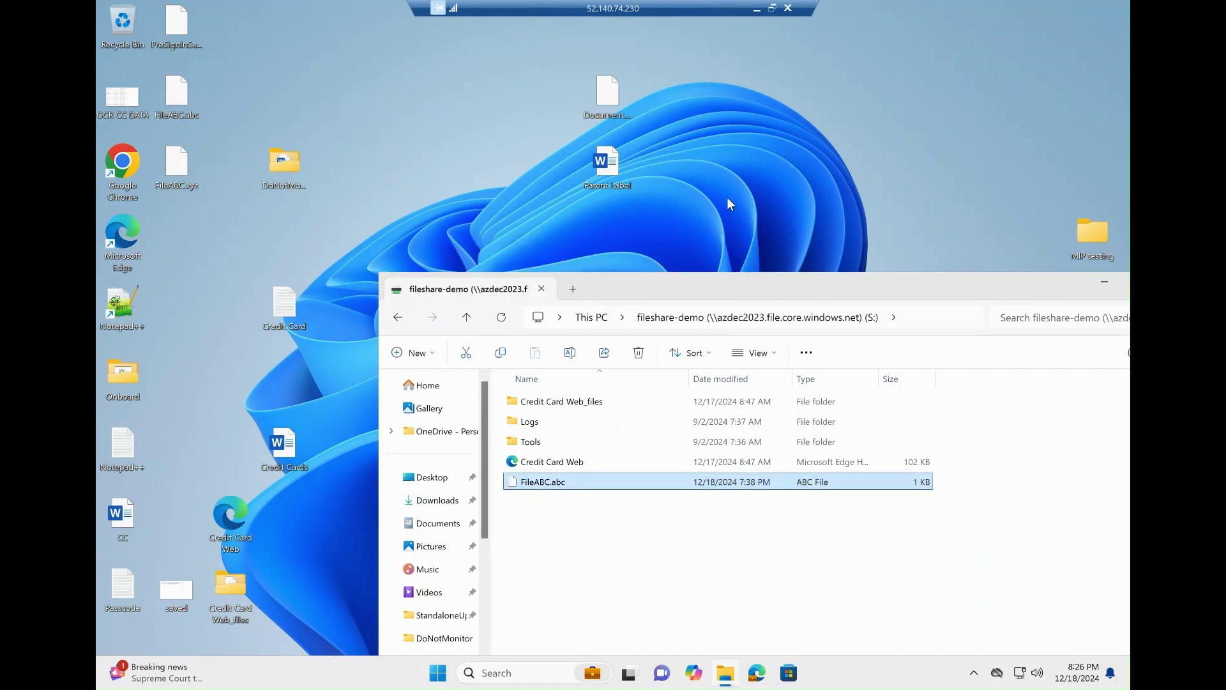
Leave the remote desktop session, switch to the PowerPoint slide show, and advance to the closing "Thank you" slide
{"action": "left_click", "coordinate": [756, 9]}
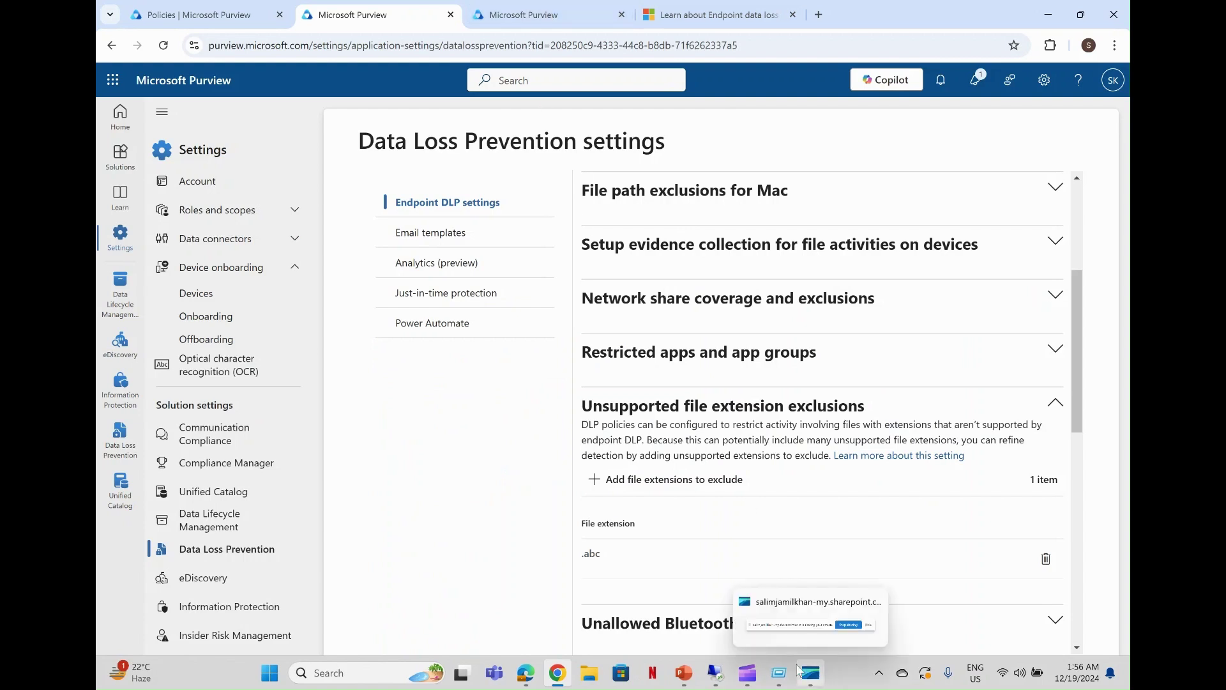
{"action": "mouse_move", "coordinate": [683, 673]}
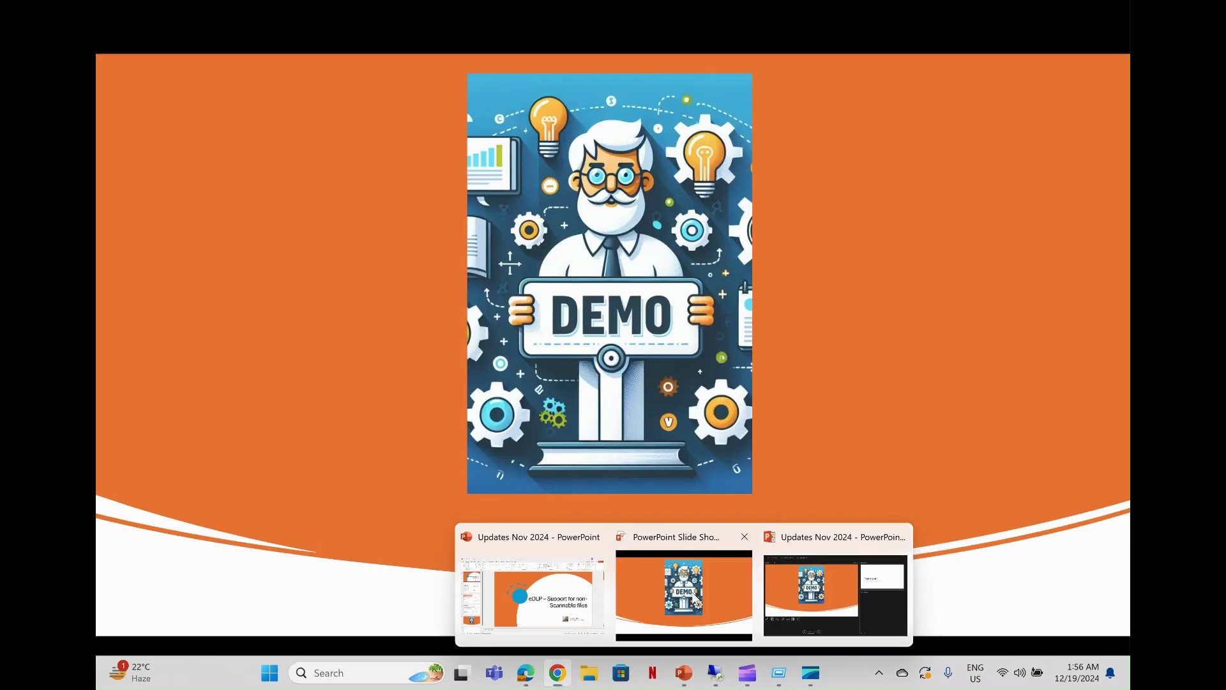
{"action": "left_click", "coordinate": [684, 608]}
{"action": "left_click", "coordinate": [695, 597]}
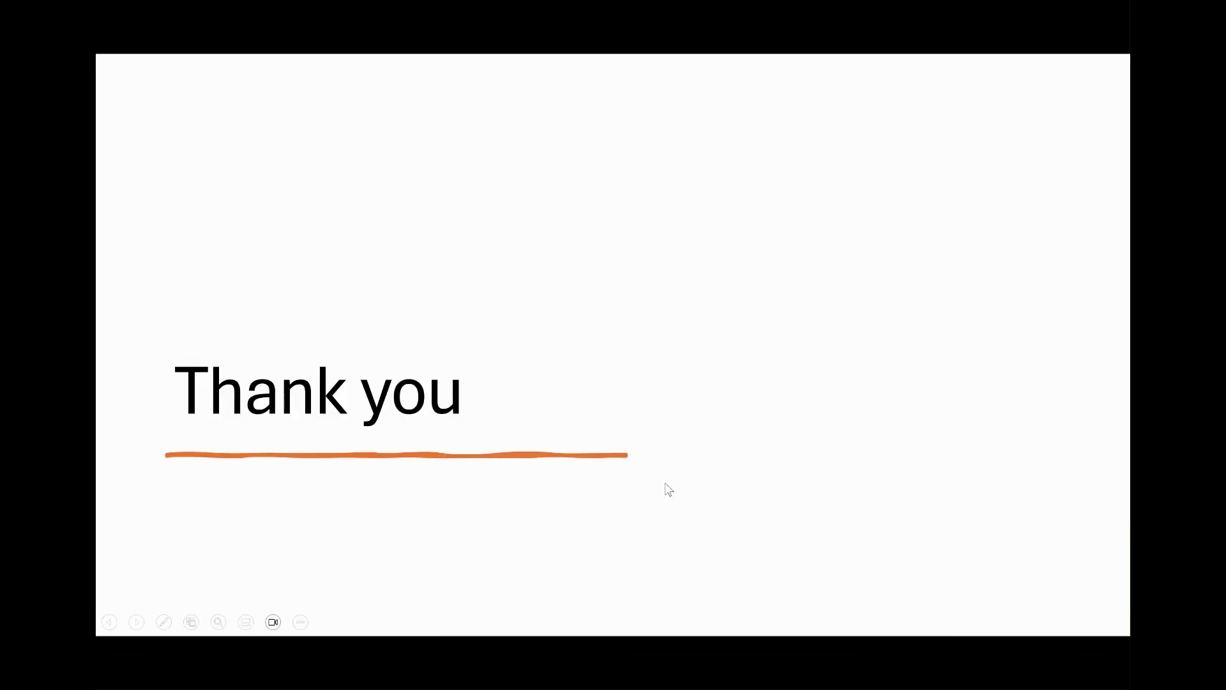